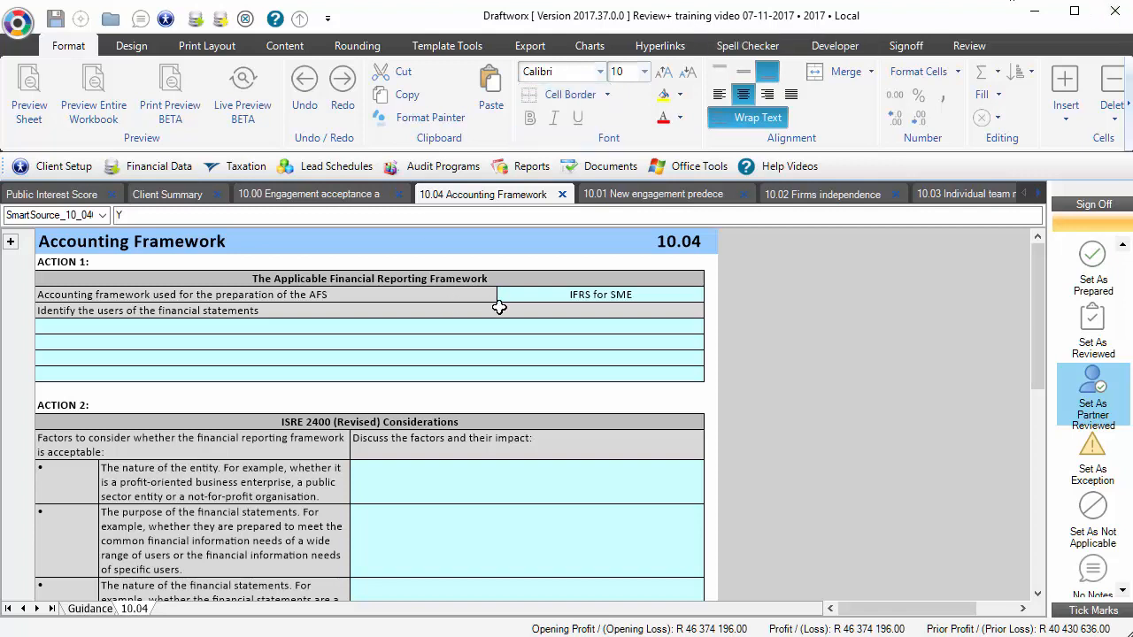
click(611, 294)
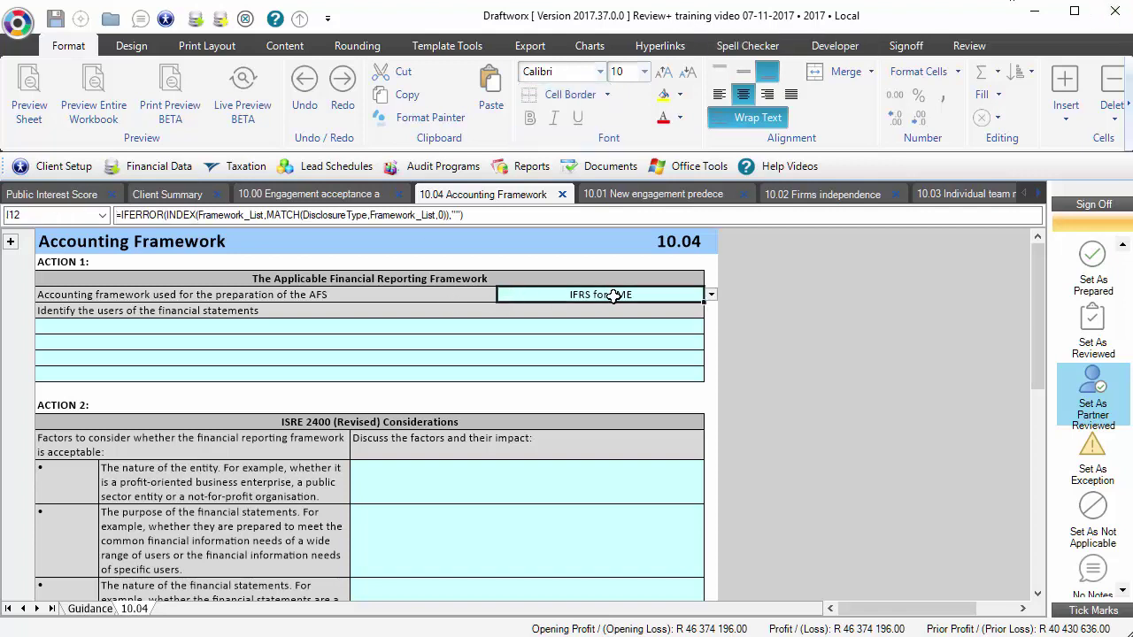
click(710, 296)
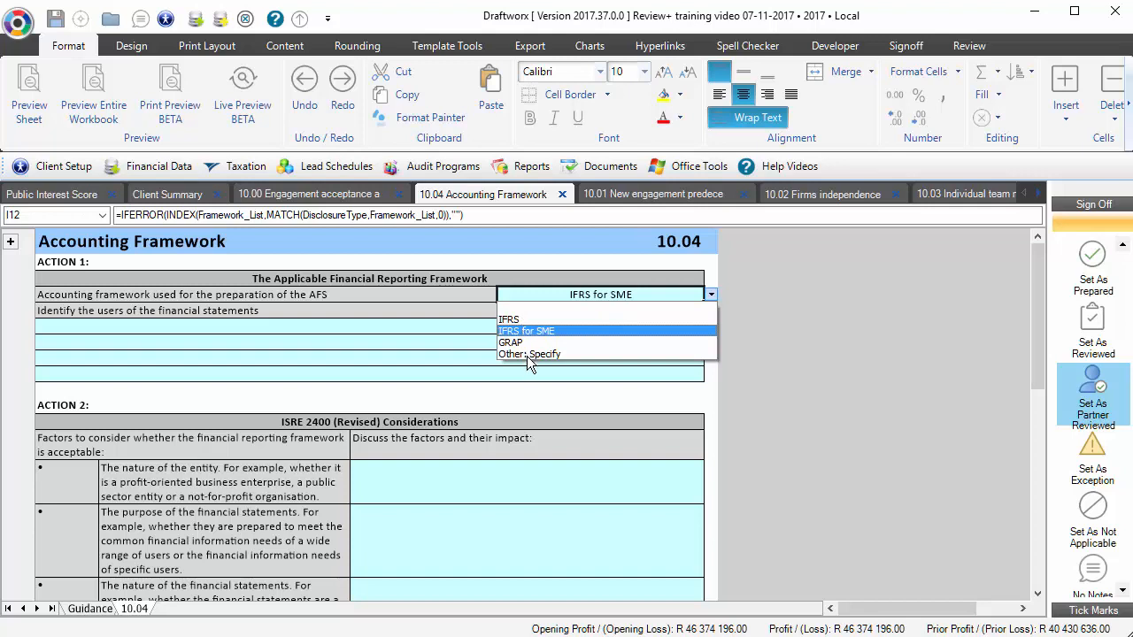
click(708, 296)
click(163, 327)
drag(163, 327, 166, 367)
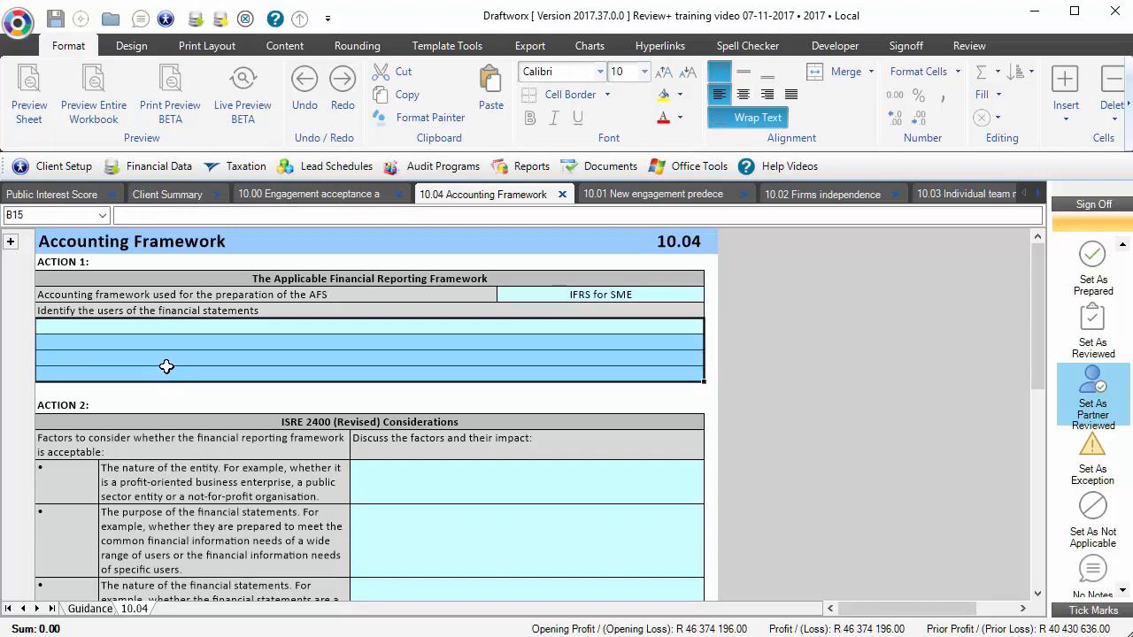
scroll(167, 367, down, 1)
scroll(166, 366, down, 2)
scroll(176, 421, down, 2)
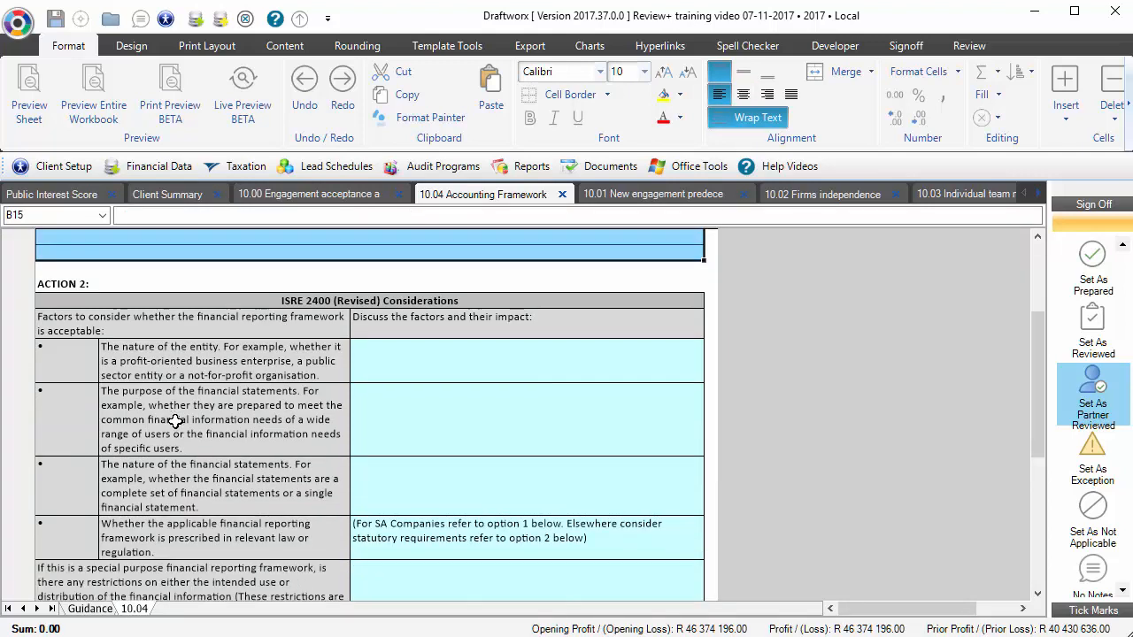
drag(409, 363, 409, 497)
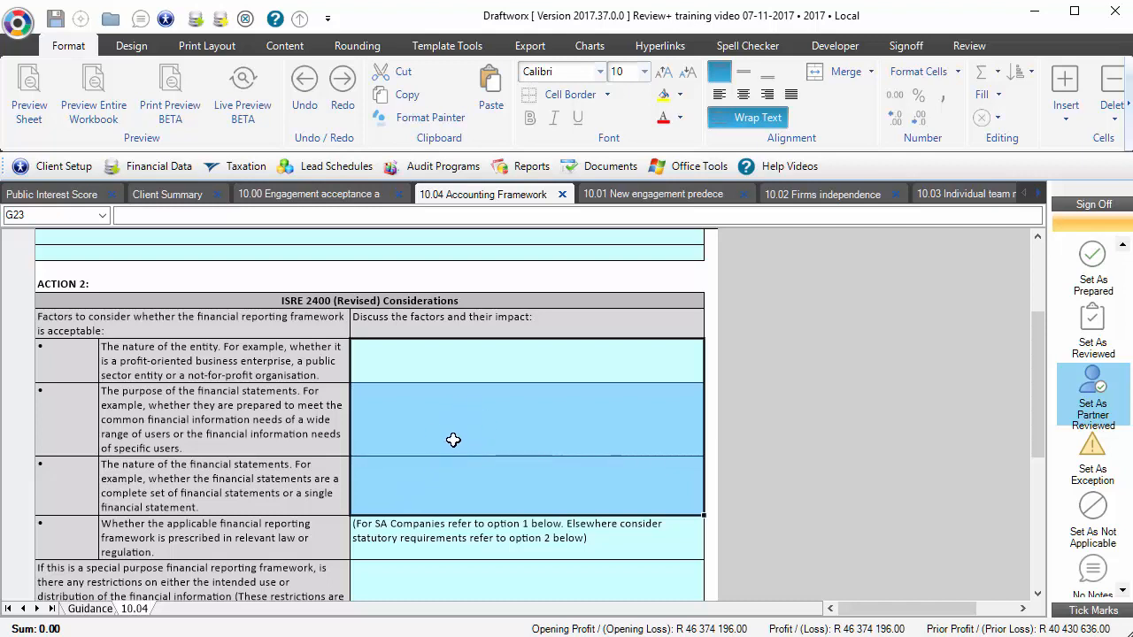
scroll(453, 440, down, 3)
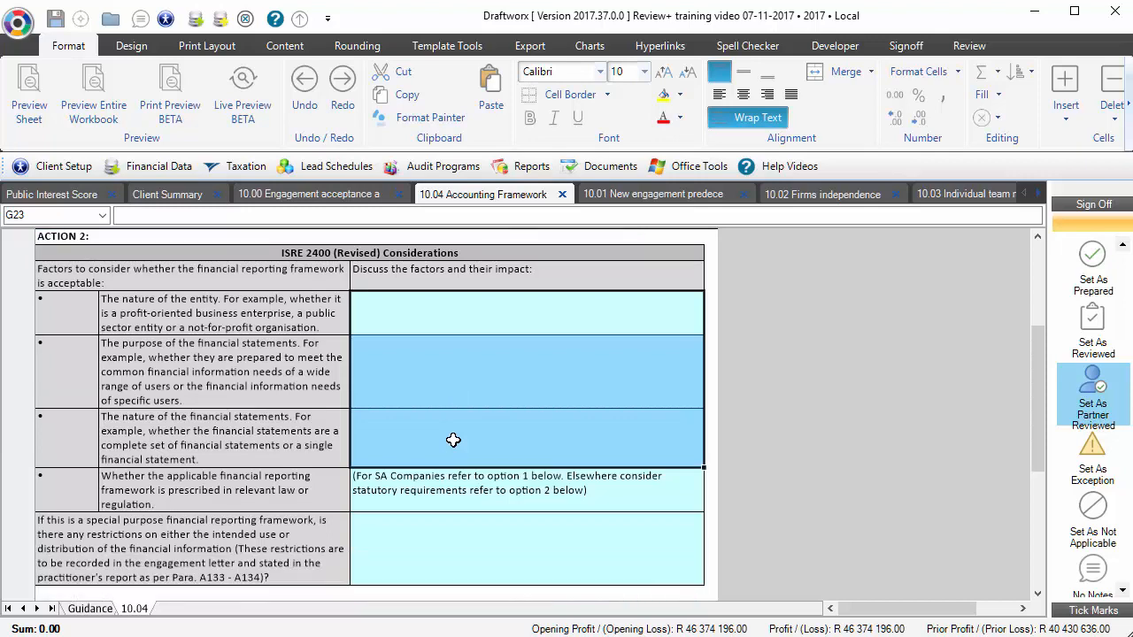
scroll(453, 440, down, 3)
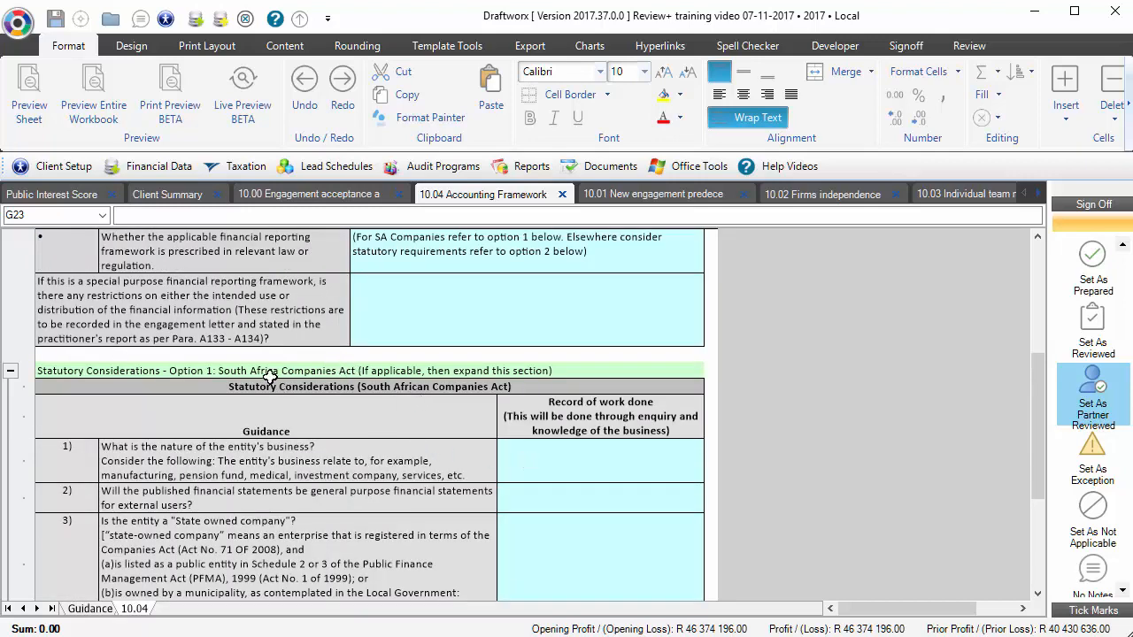
scroll(332, 491, down, 3)
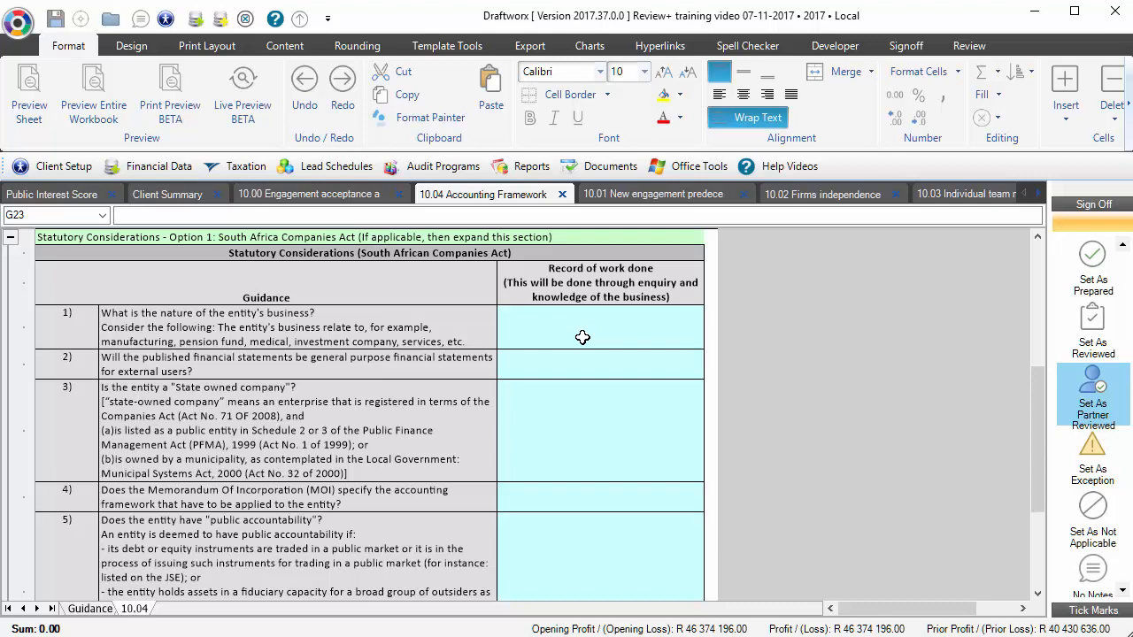
click(582, 337)
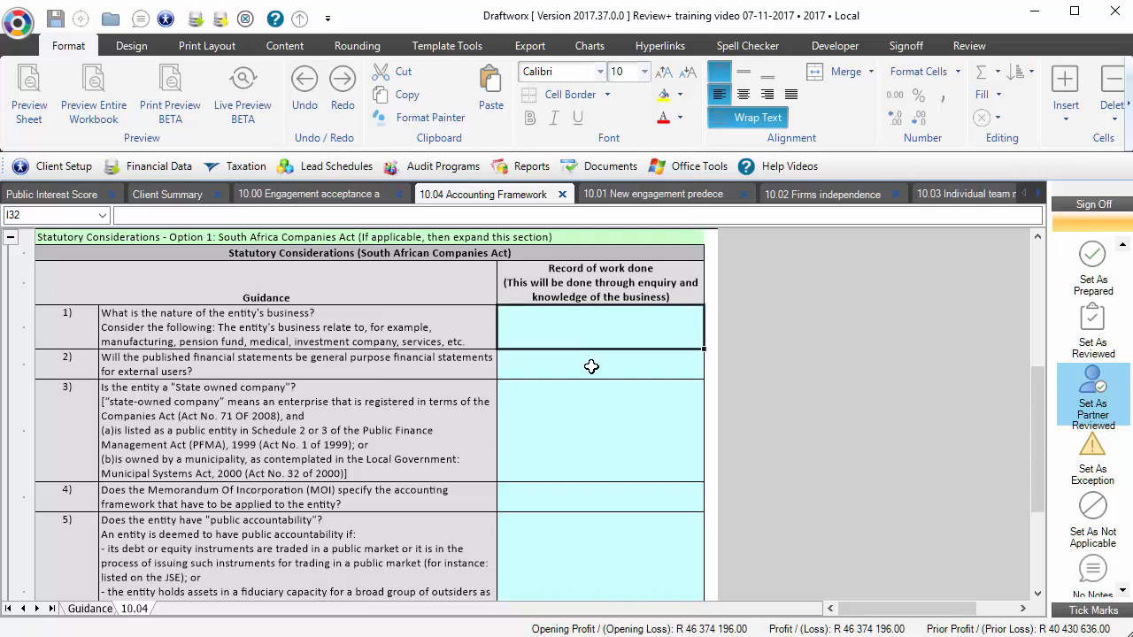
scroll(591, 366, down, 3)
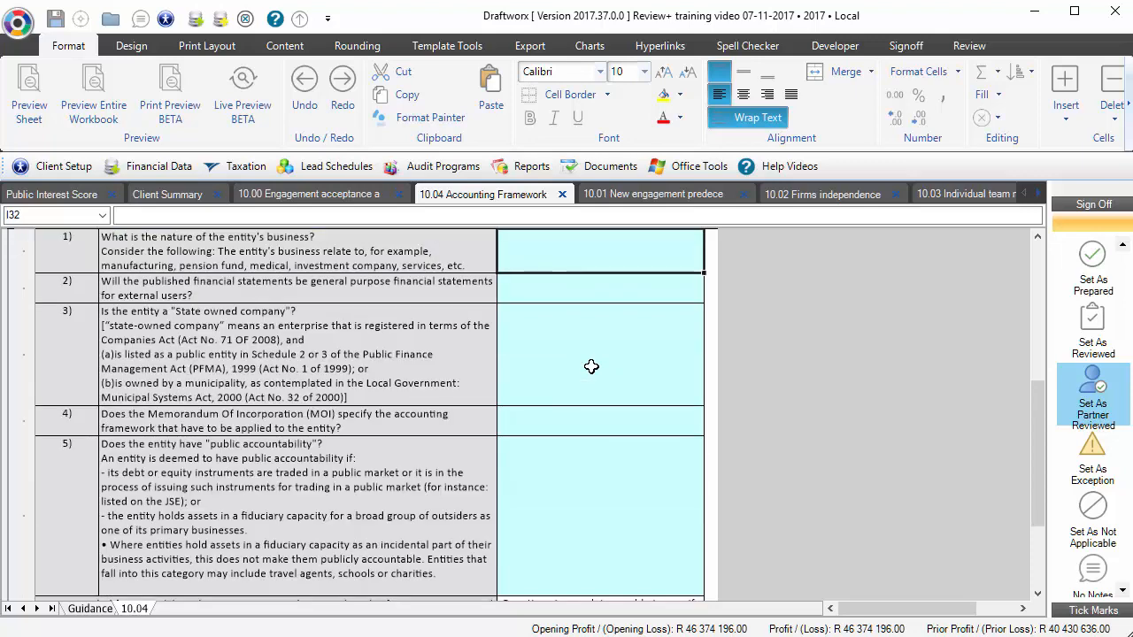
scroll(591, 367, down, 3)
scroll(591, 366, down, 1)
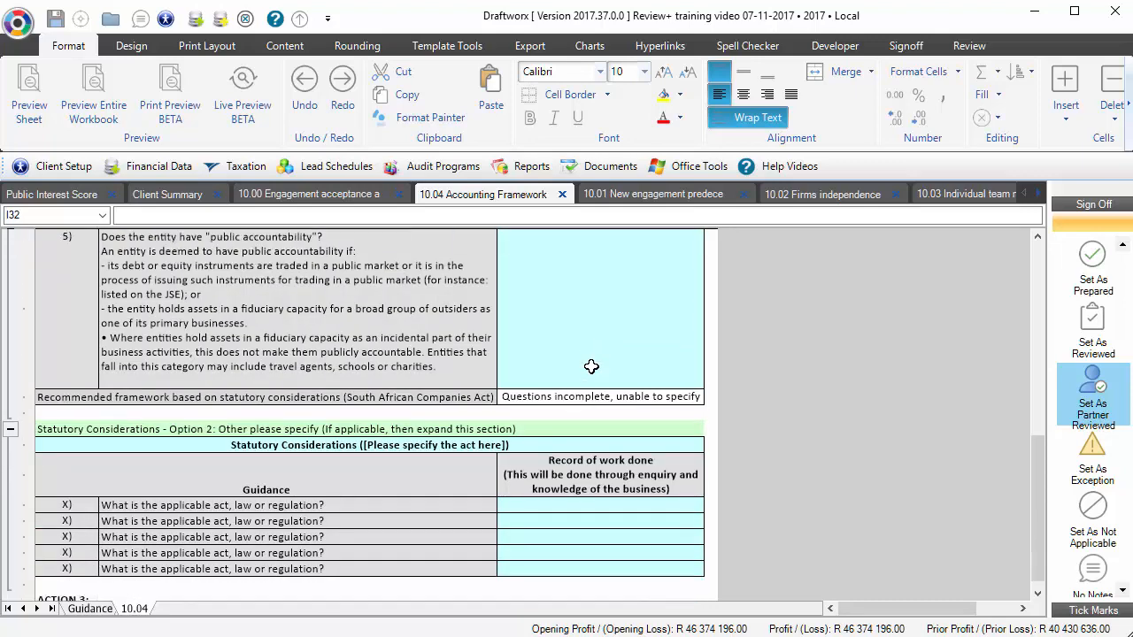
drag(305, 506, 252, 570)
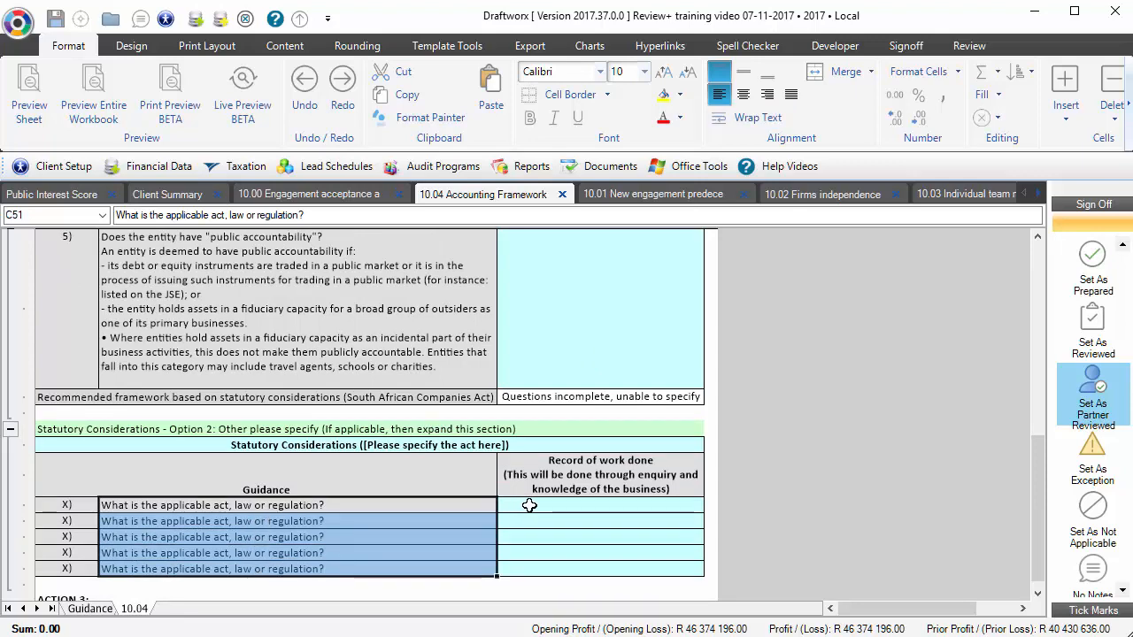
scroll(529, 505, down, 3)
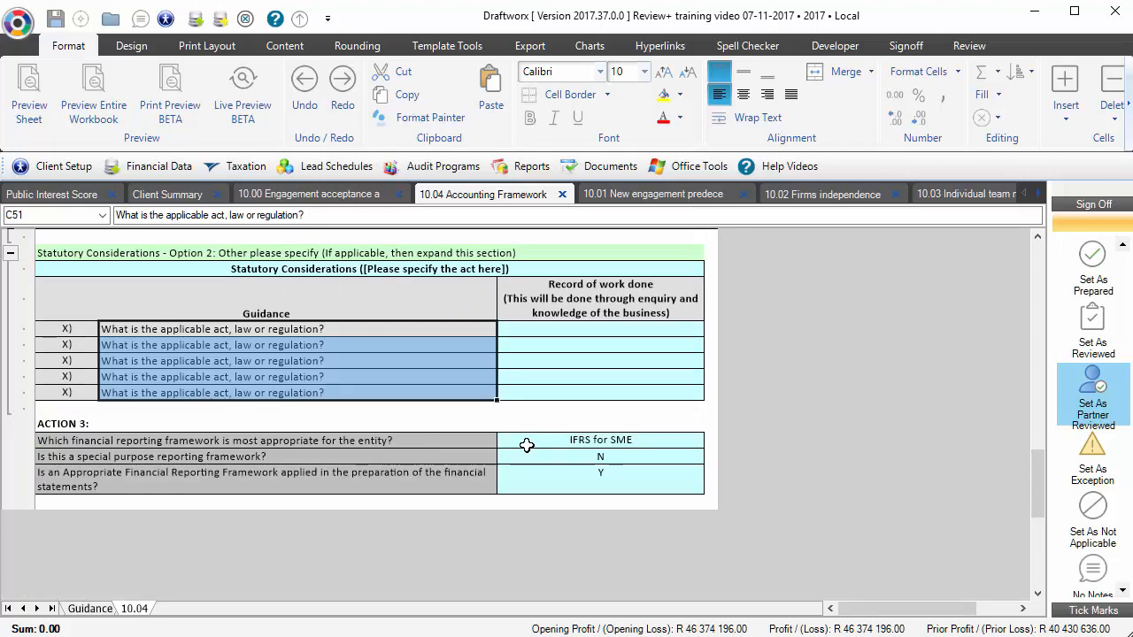
scroll(527, 445, up, 3)
scroll(469, 412, up, 1)
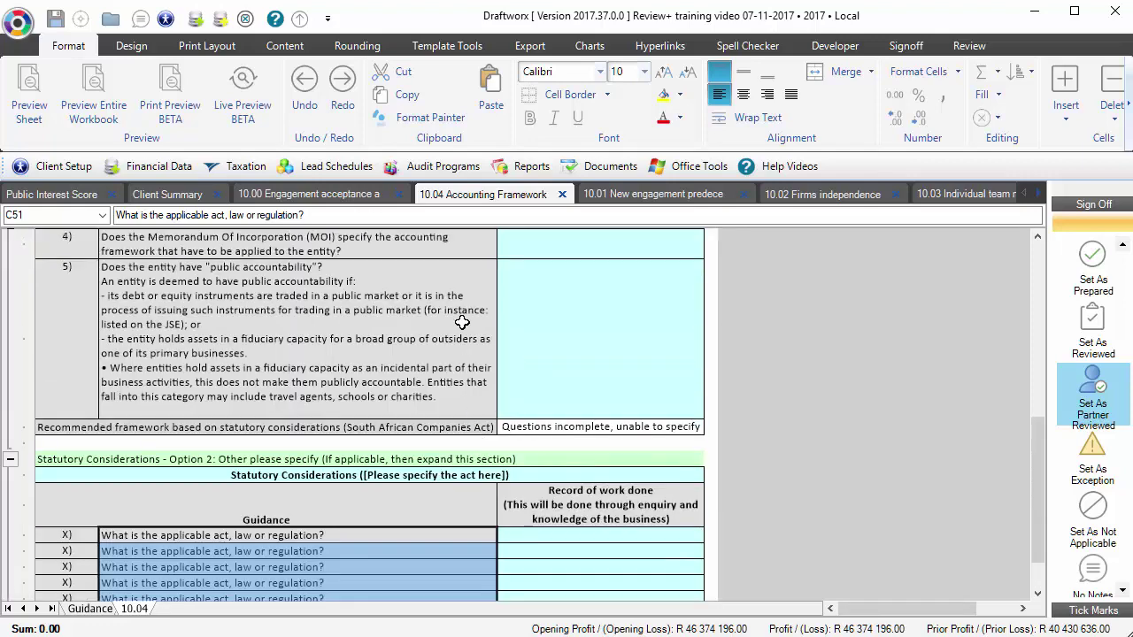
click(415, 492)
scroll(414, 493, down, 1)
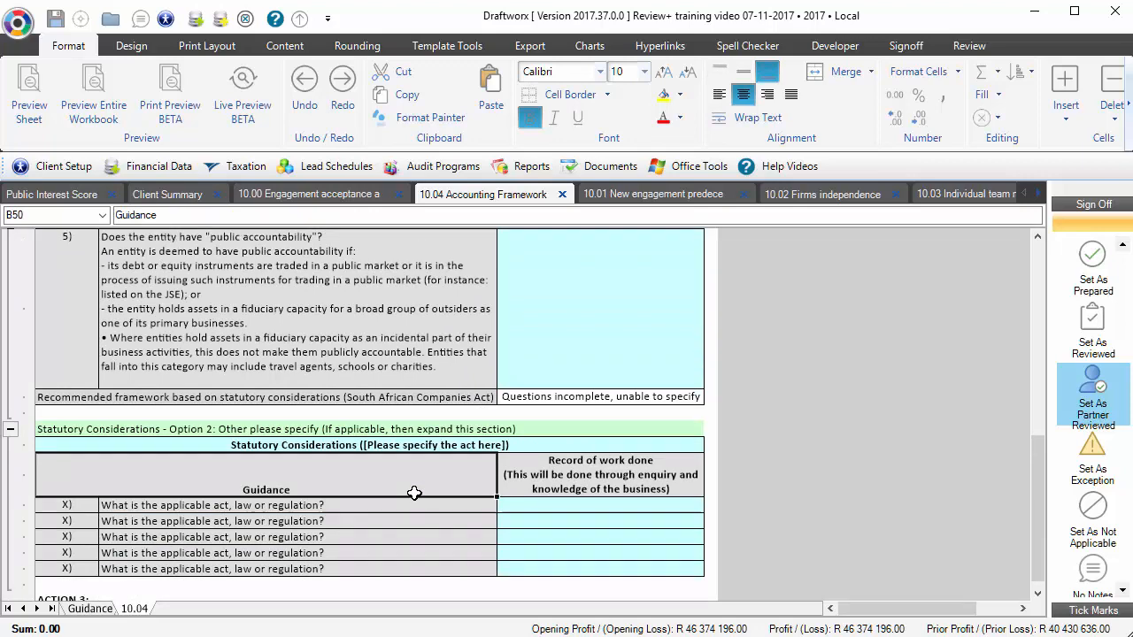
scroll(576, 513, down, 5)
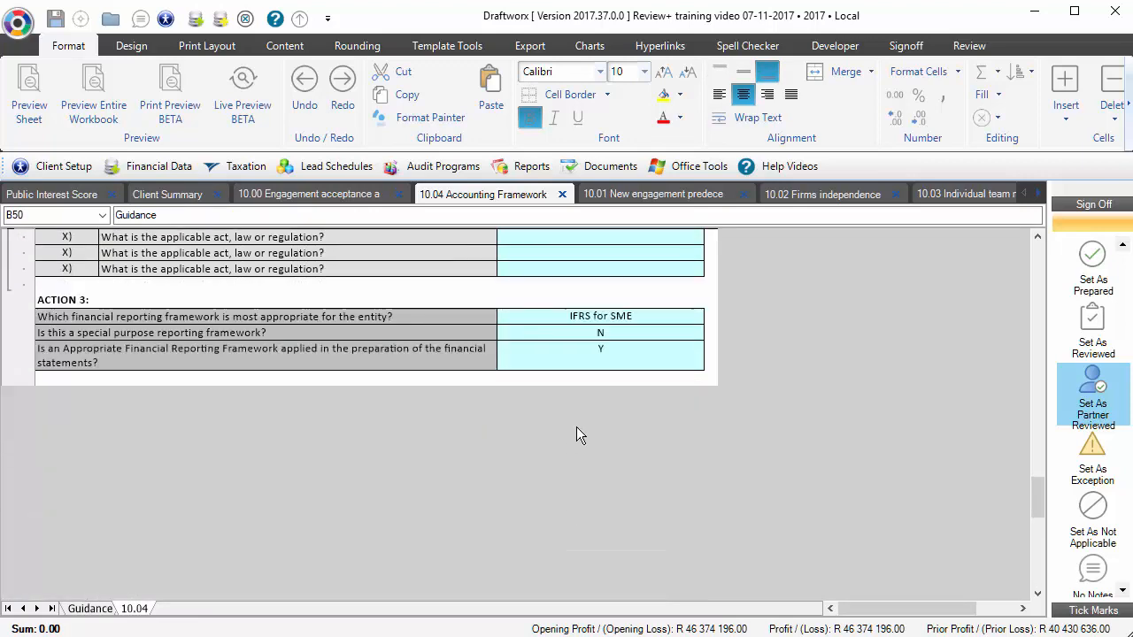
click(600, 316)
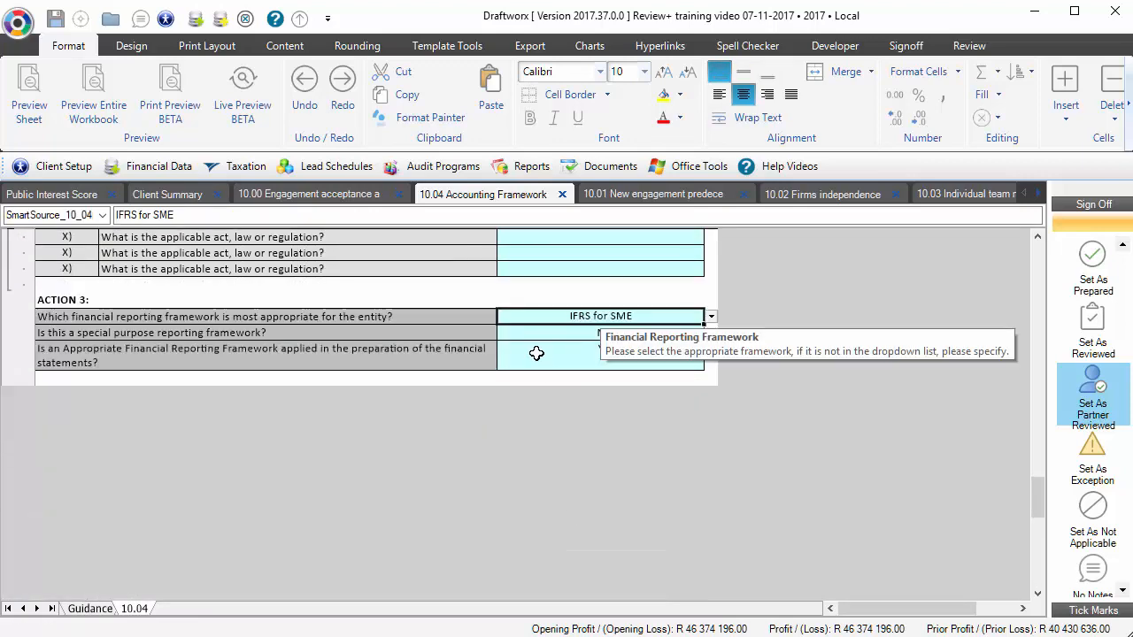
click(535, 334)
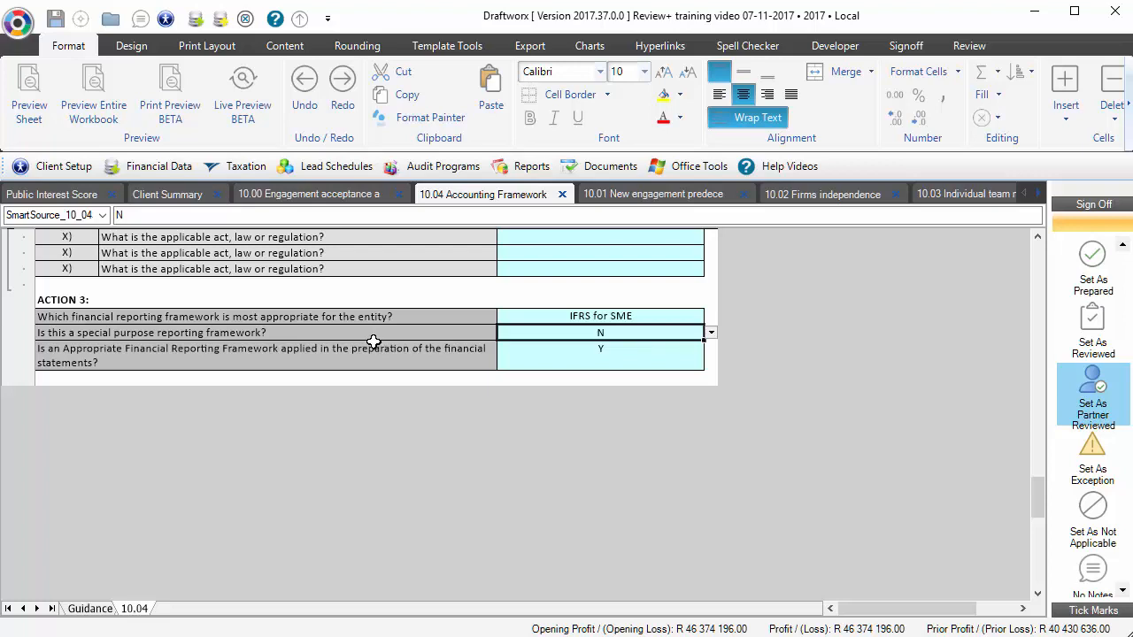
click(326, 354)
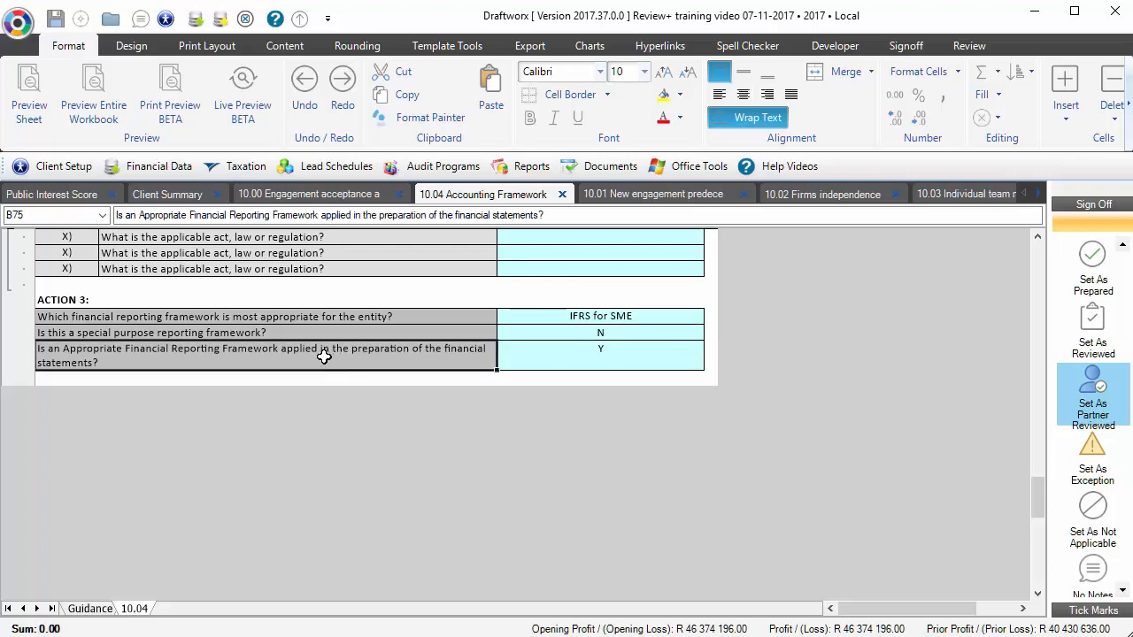